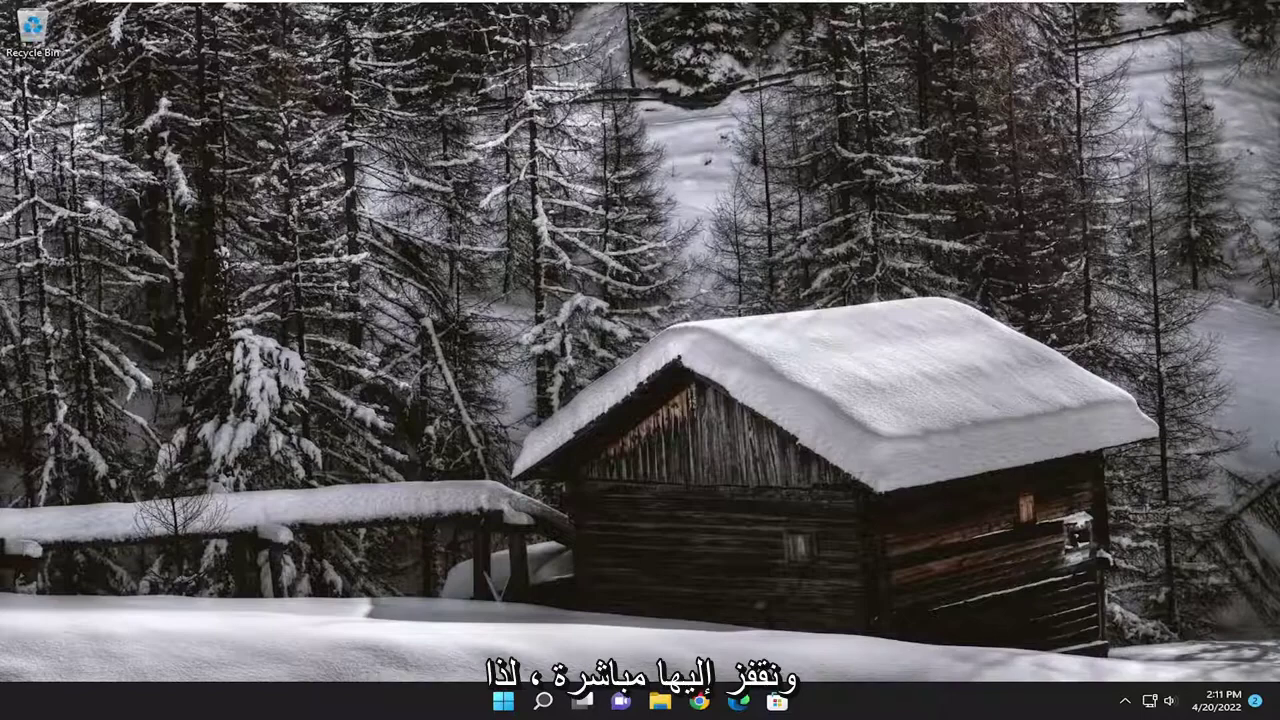
- Search 'advanced system' and open Performance Options from System Properties
{"action": "left_click", "coordinate": [542, 704]}
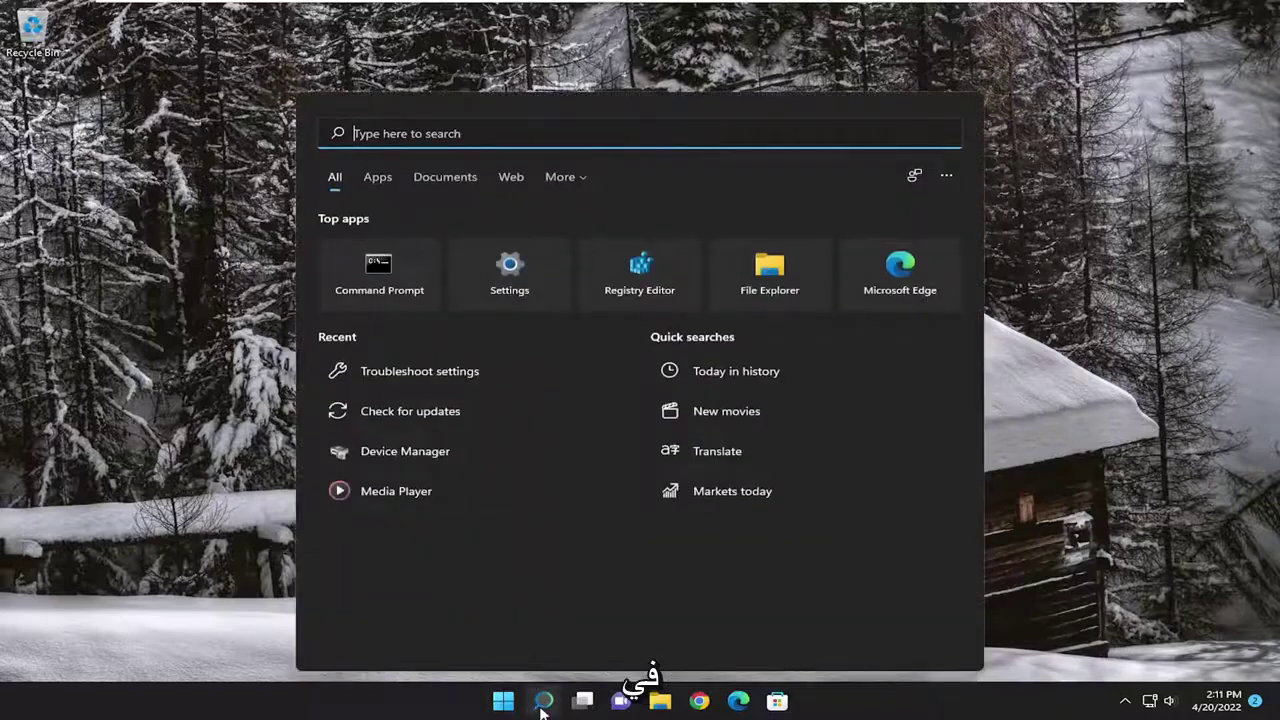
{"action": "type", "text": "advanced sy"}
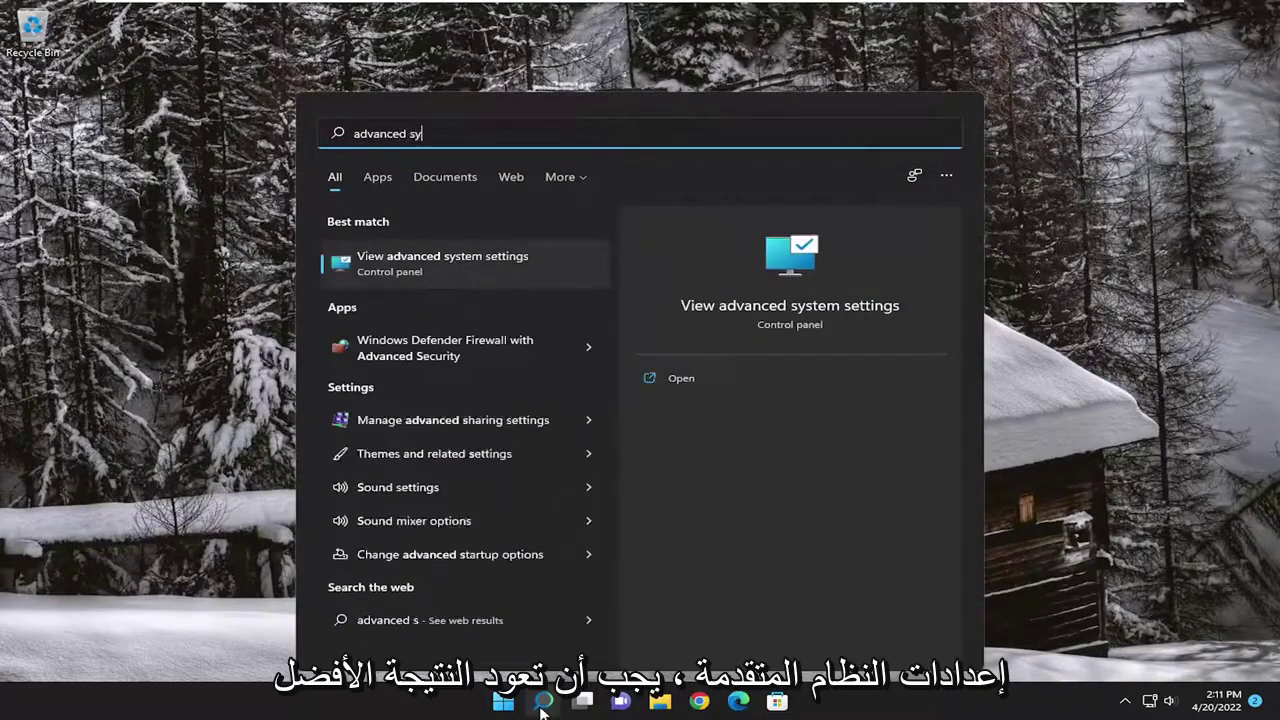
{"action": "type", "text": "stem"}
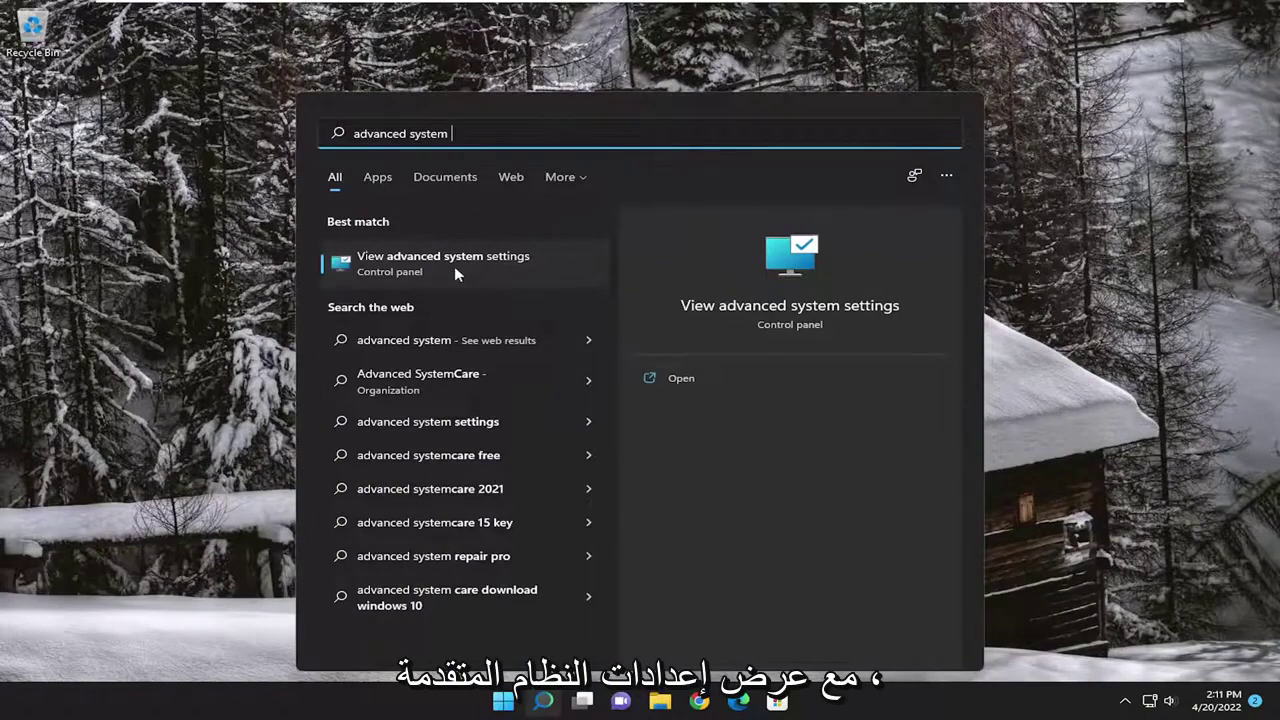
{"action": "left_click", "coordinate": [523, 252]}
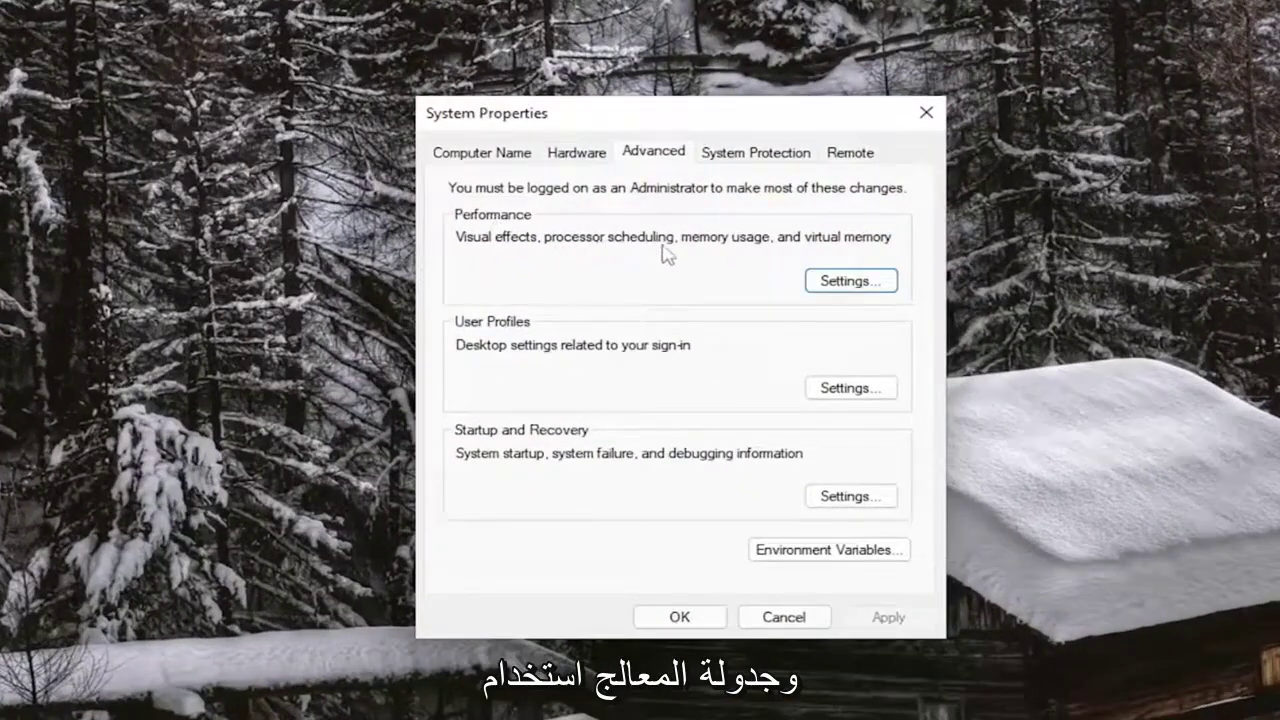
{"action": "left_click", "coordinate": [861, 284]}
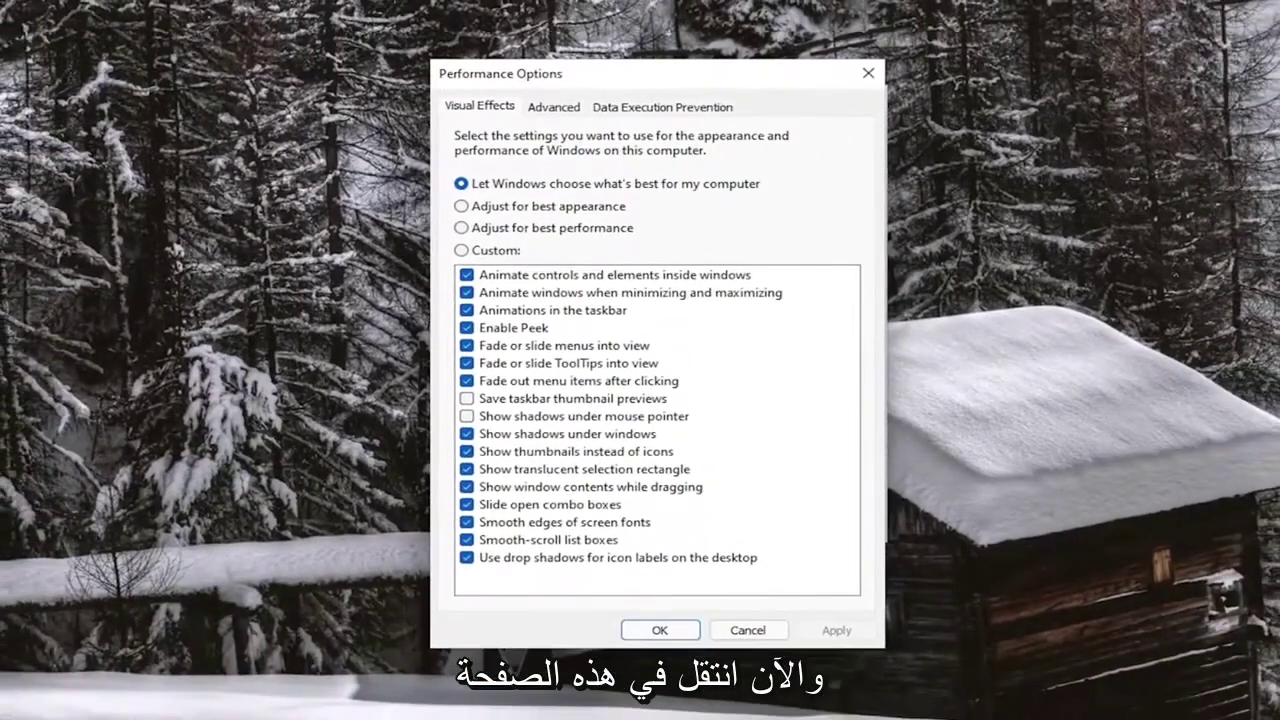
- Set Data Execution Prevention to essential Windows programs and services only, then apply and close
{"action": "left_click", "coordinate": [660, 110]}
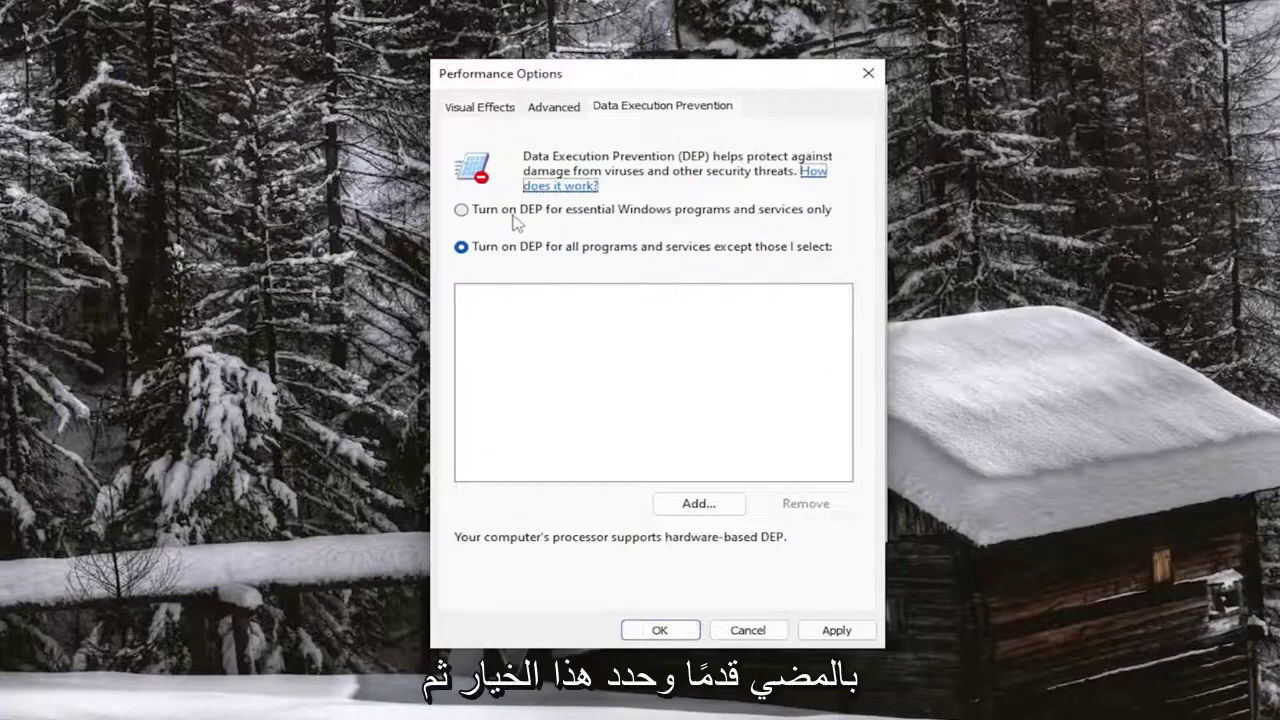
{"action": "left_click", "coordinate": [513, 212]}
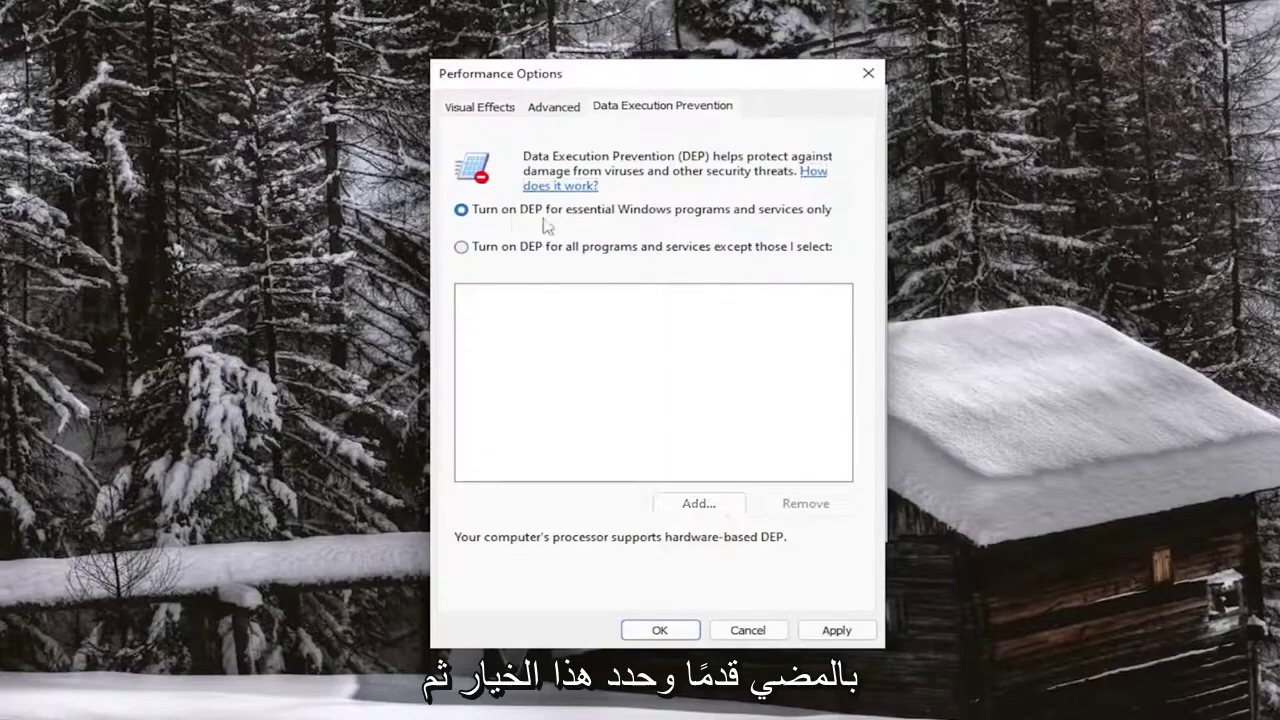
{"action": "left_click", "coordinate": [836, 630]}
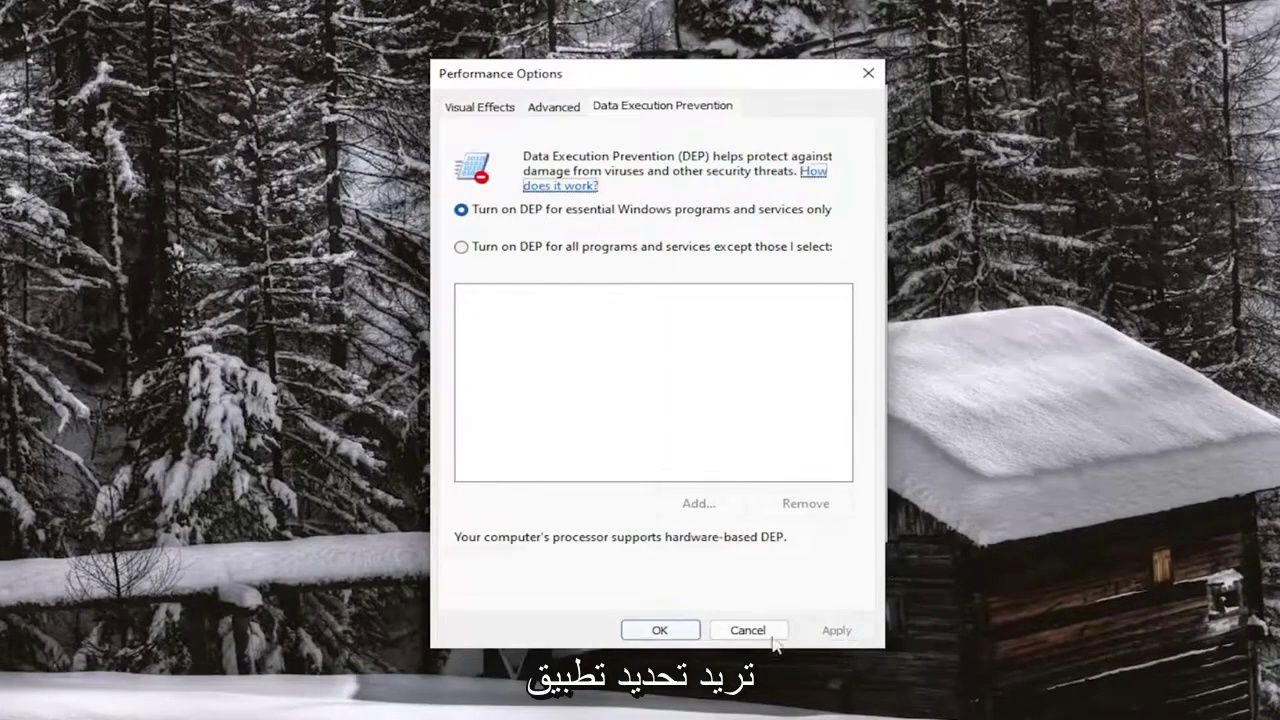
{"action": "left_click", "coordinate": [659, 630]}
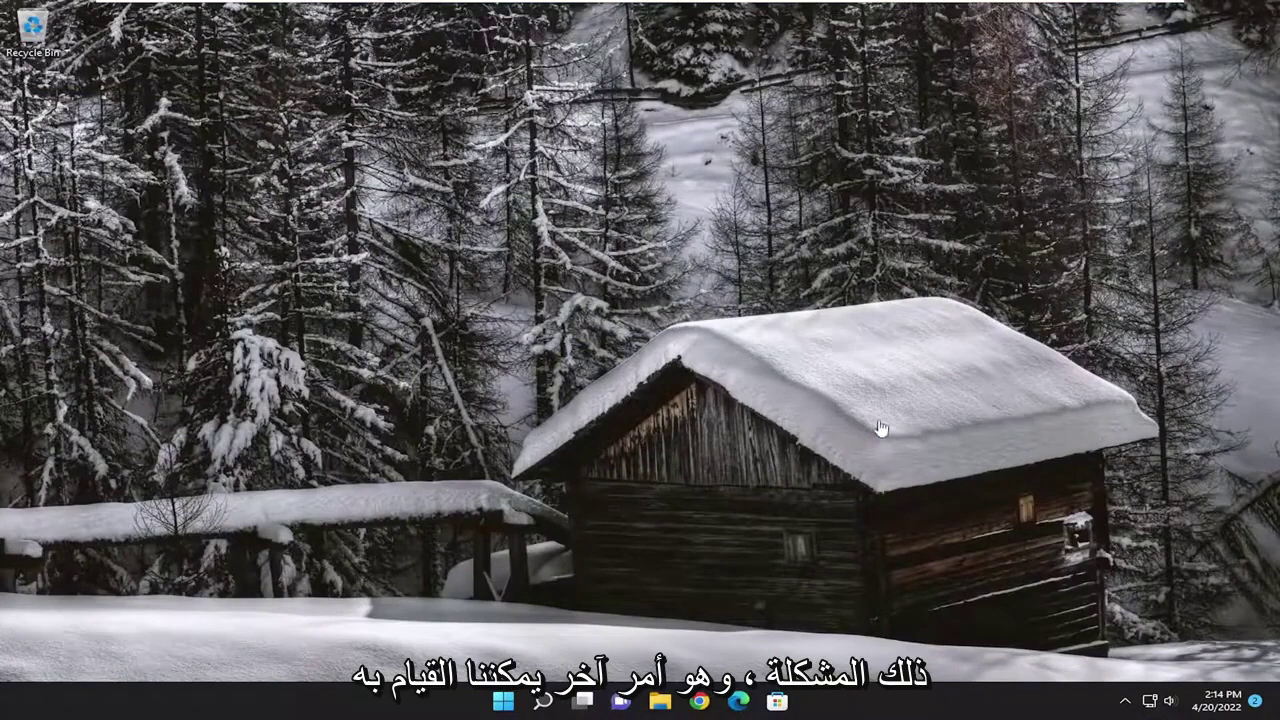
- Launch Command Prompt as administrator from a 'cmd' search, approving the UAC prompt
{"action": "left_click", "coordinate": [545, 703]}
{"action": "type", "text": "cmd"}
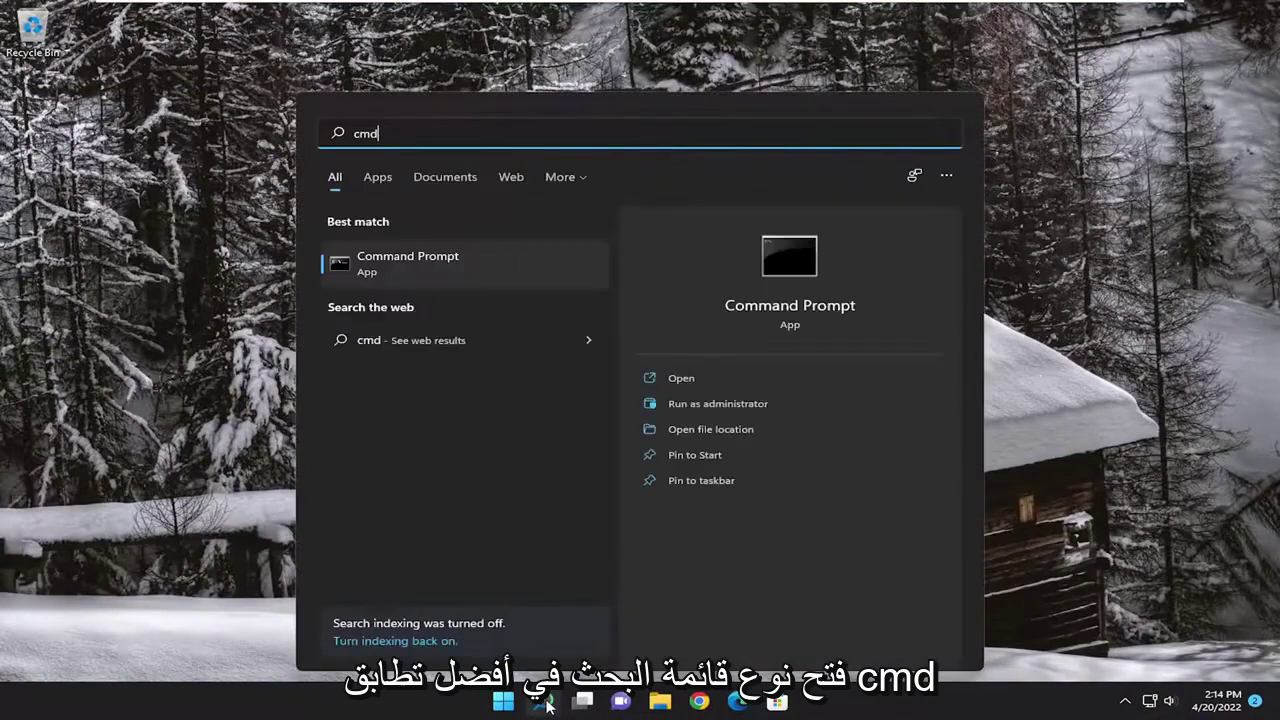
{"action": "right_click", "coordinate": [391, 260]}
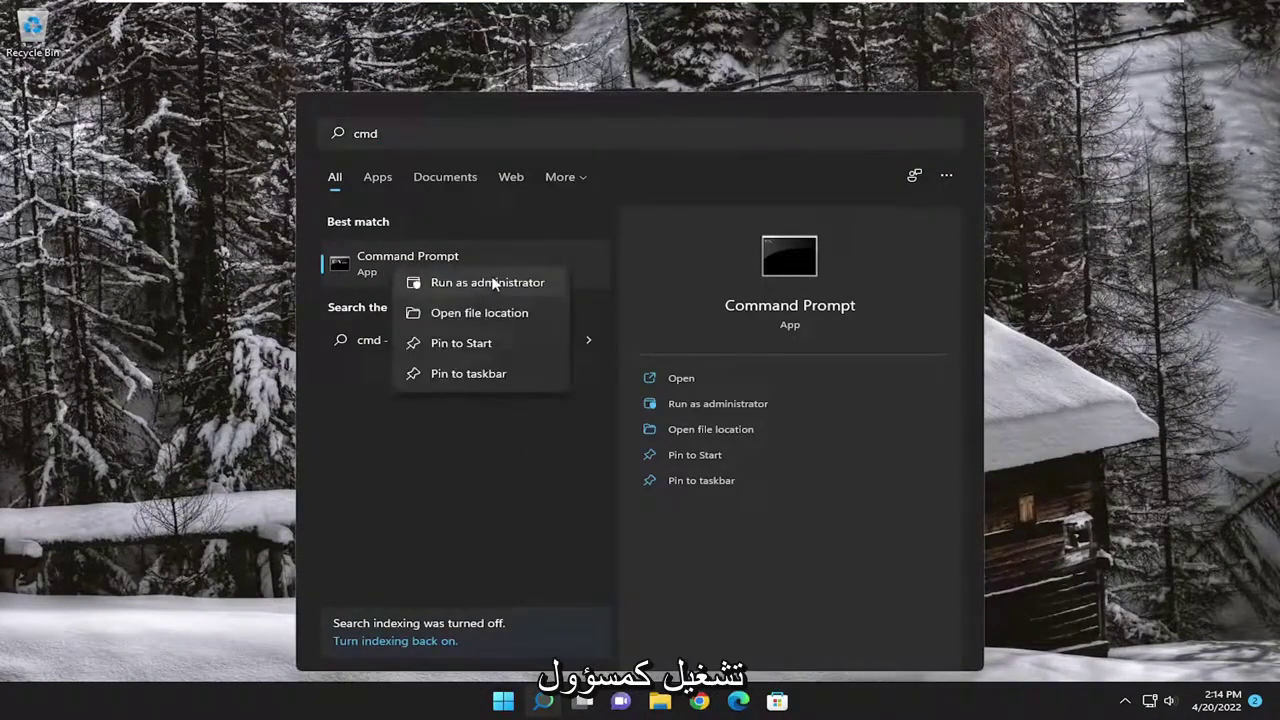
{"action": "left_click", "coordinate": [494, 283]}
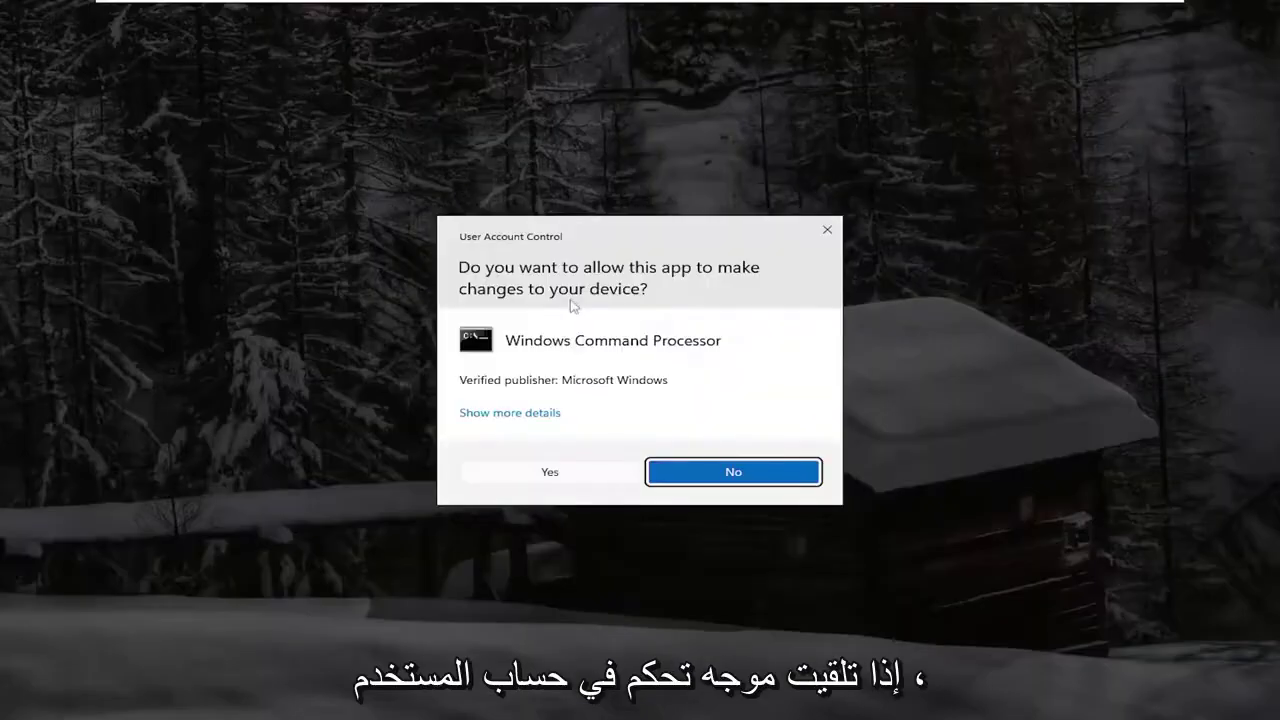
{"action": "left_click", "coordinate": [550, 472]}
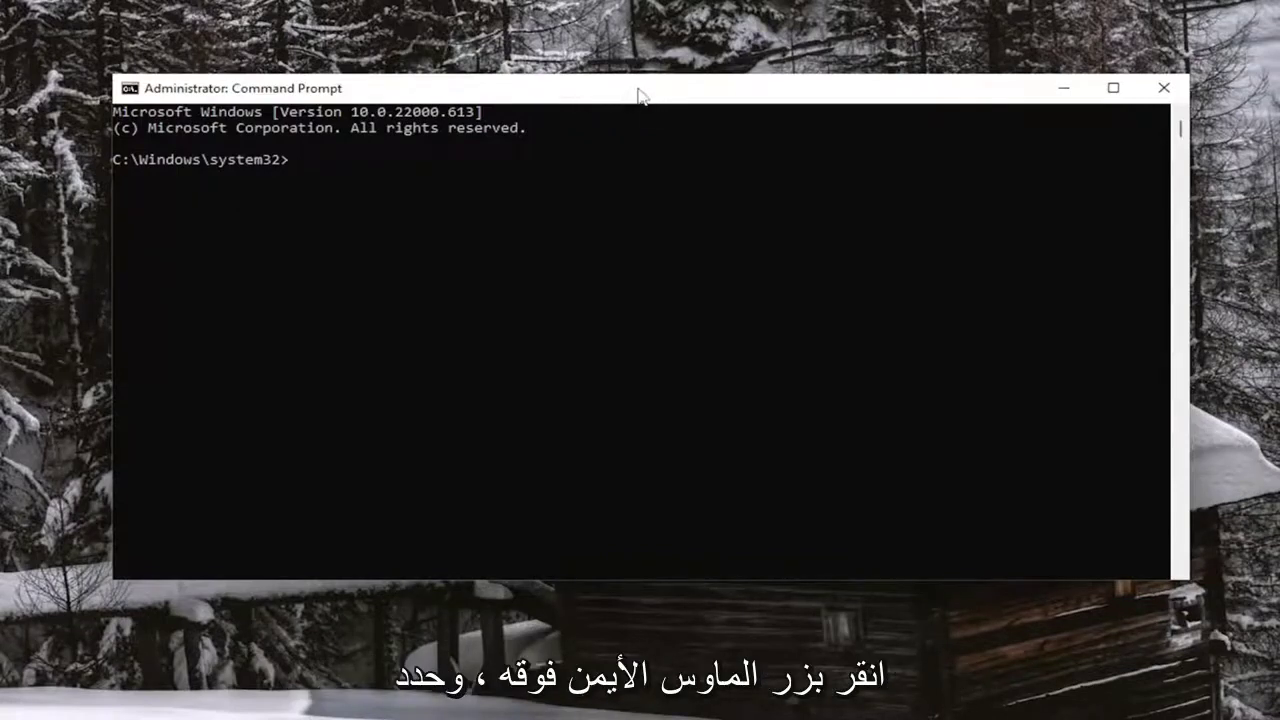
- Run 'regsvr32 vbscript.dll' and dismiss its registration success message
{"action": "right_click", "coordinate": [638, 93]}
{"action": "mouse_move", "coordinate": [719, 241]}
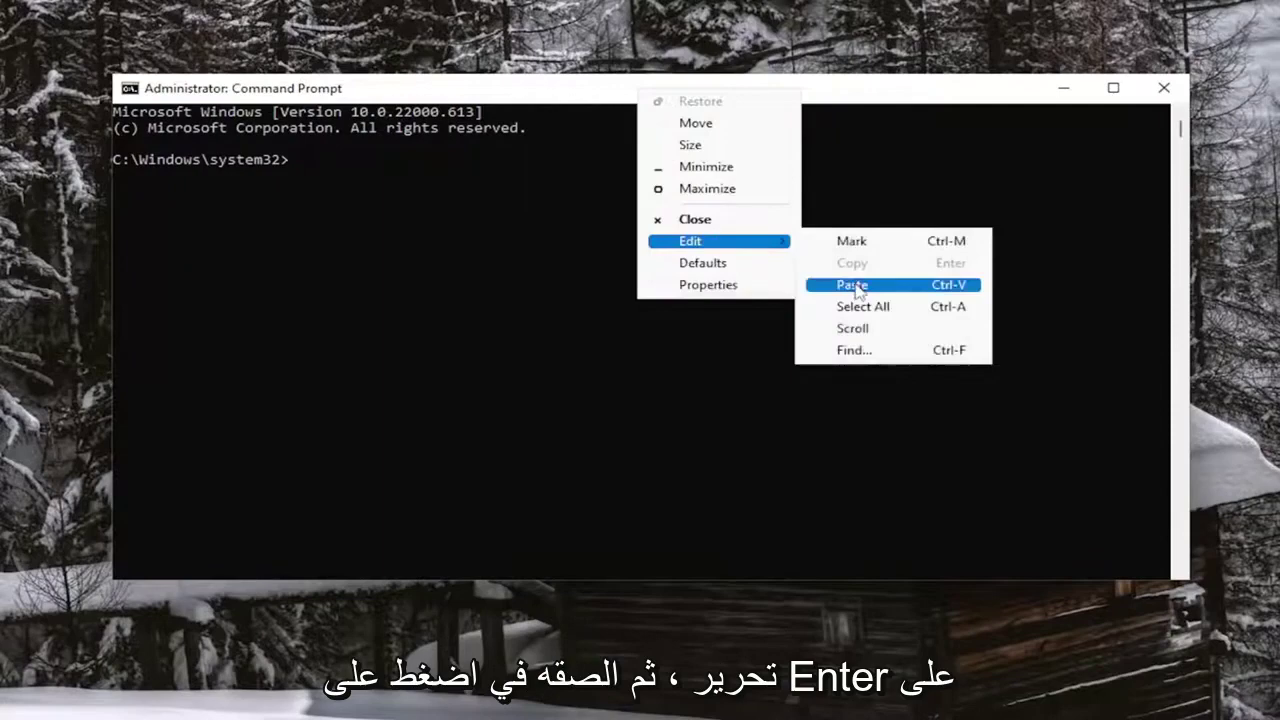
{"action": "left_click", "coordinate": [851, 283]}
{"action": "key", "text": "Return"}
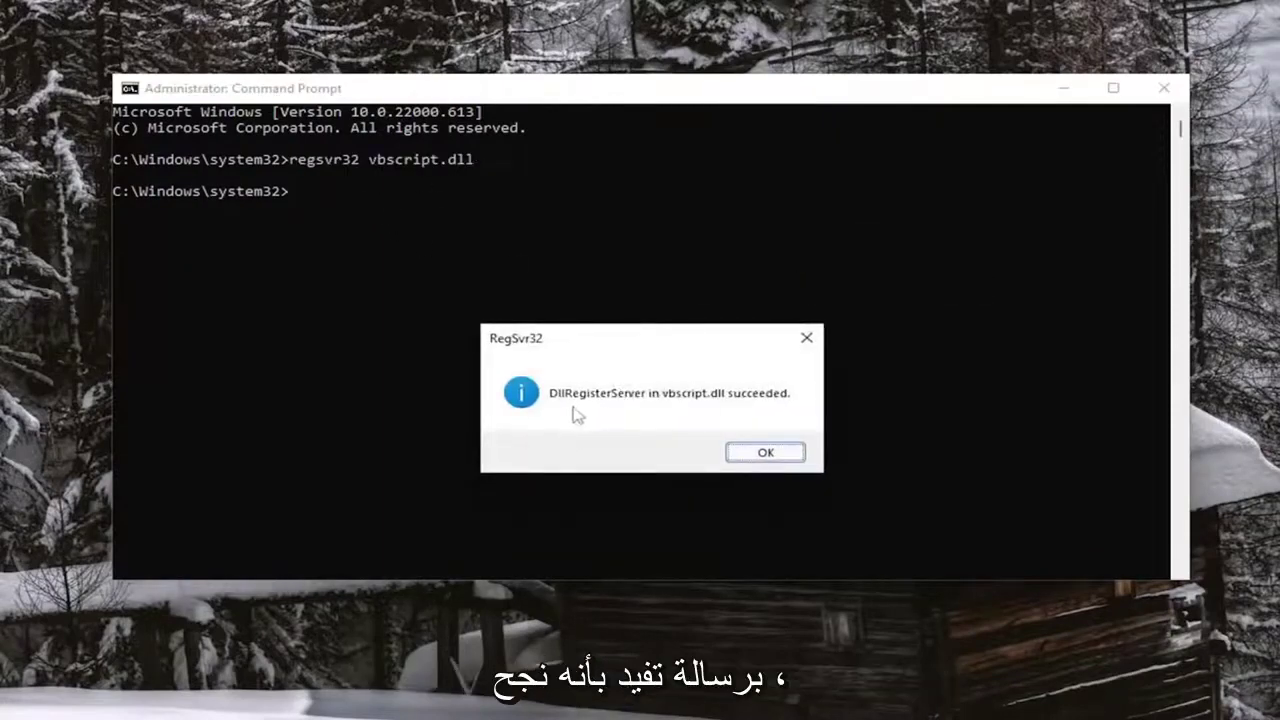
{"action": "left_click", "coordinate": [760, 453]}
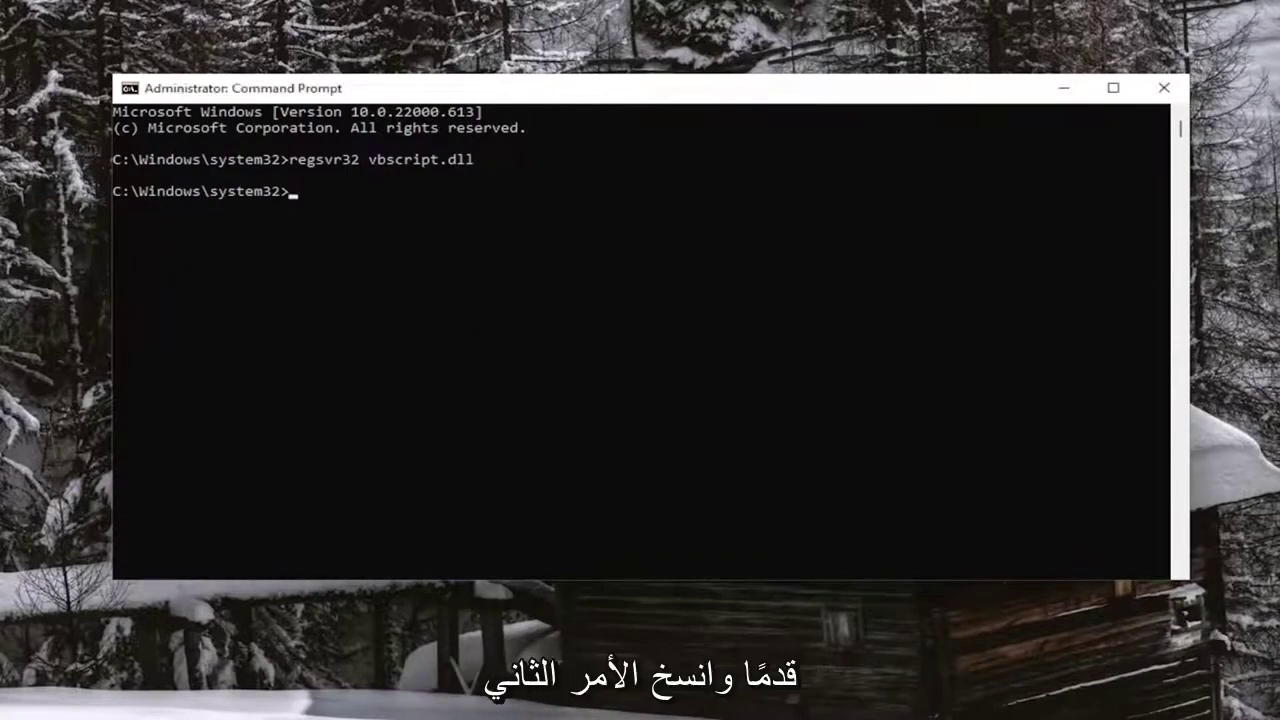
- Run 'regsvr32 jscript.dll' and dismiss its registration success message
{"action": "right_click", "coordinate": [647, 92]}
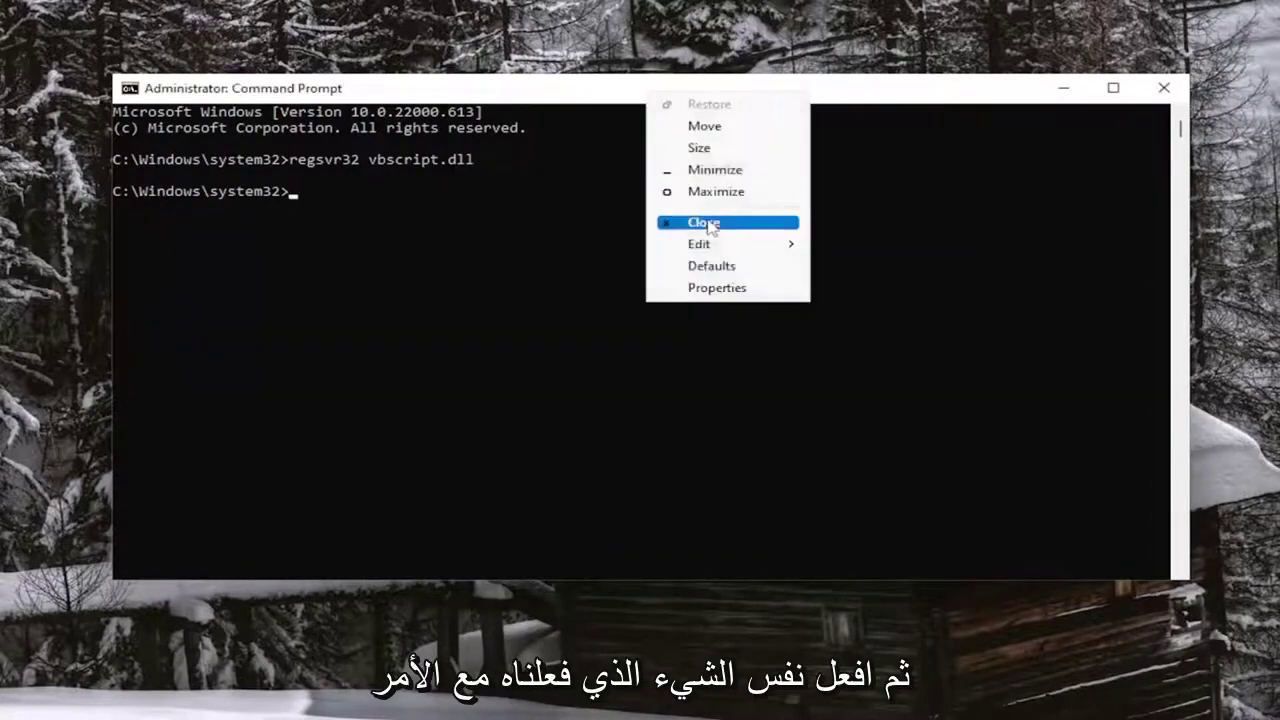
{"action": "left_click", "coordinate": [880, 286]}
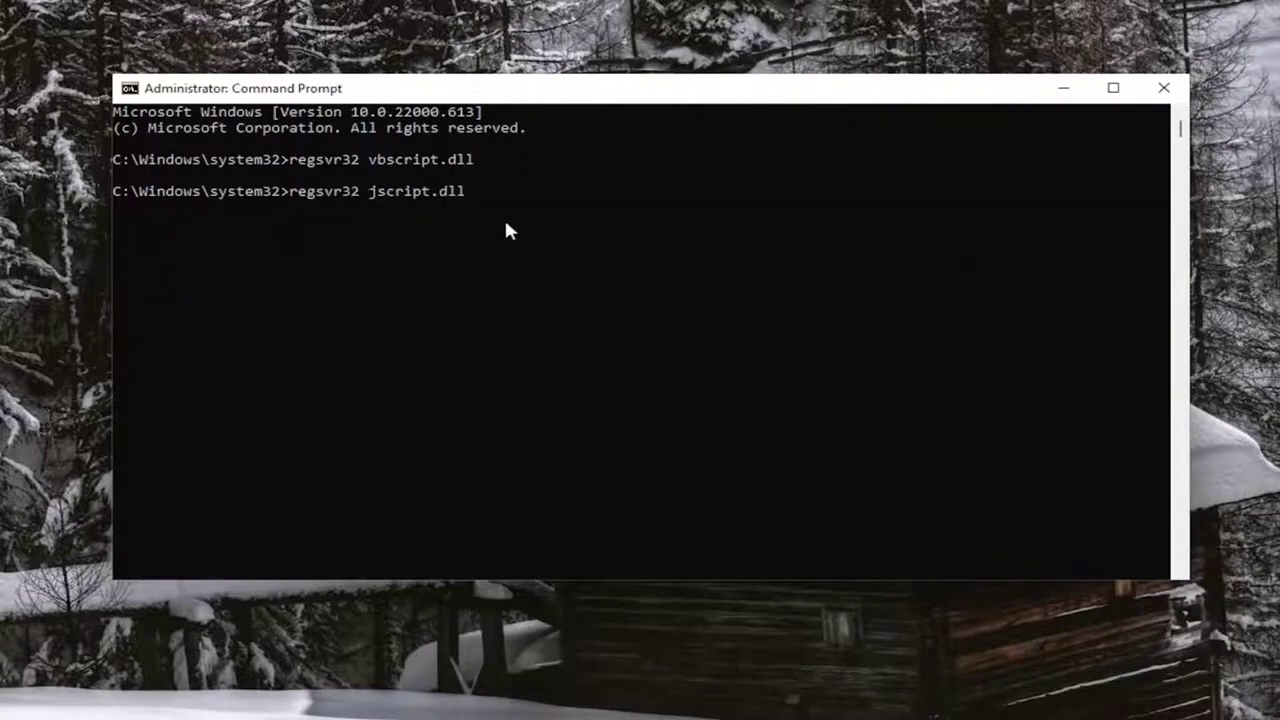
{"action": "key", "text": "Return"}
{"action": "left_click", "coordinate": [760, 458]}
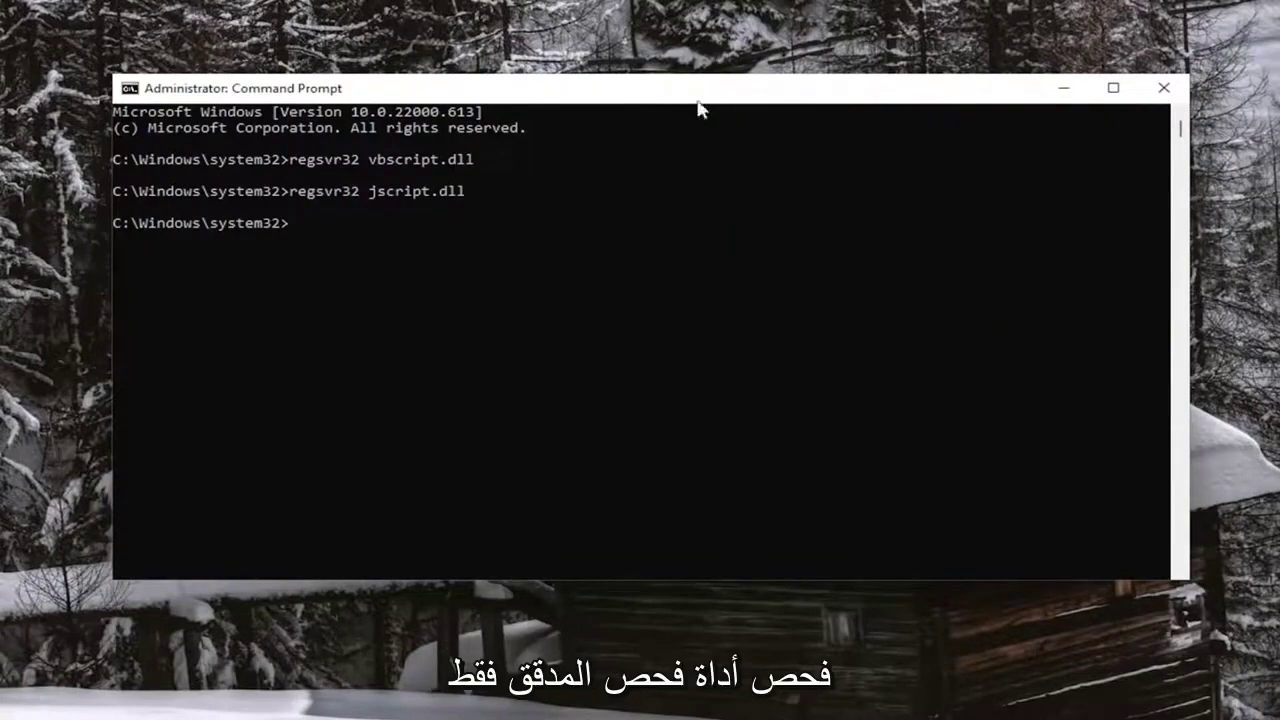
- Run 'sfc /scannow' and let verification reach 100% with no integrity violations
{"action": "right_click", "coordinate": [647, 95]}
{"action": "mouse_move", "coordinate": [698, 241]}
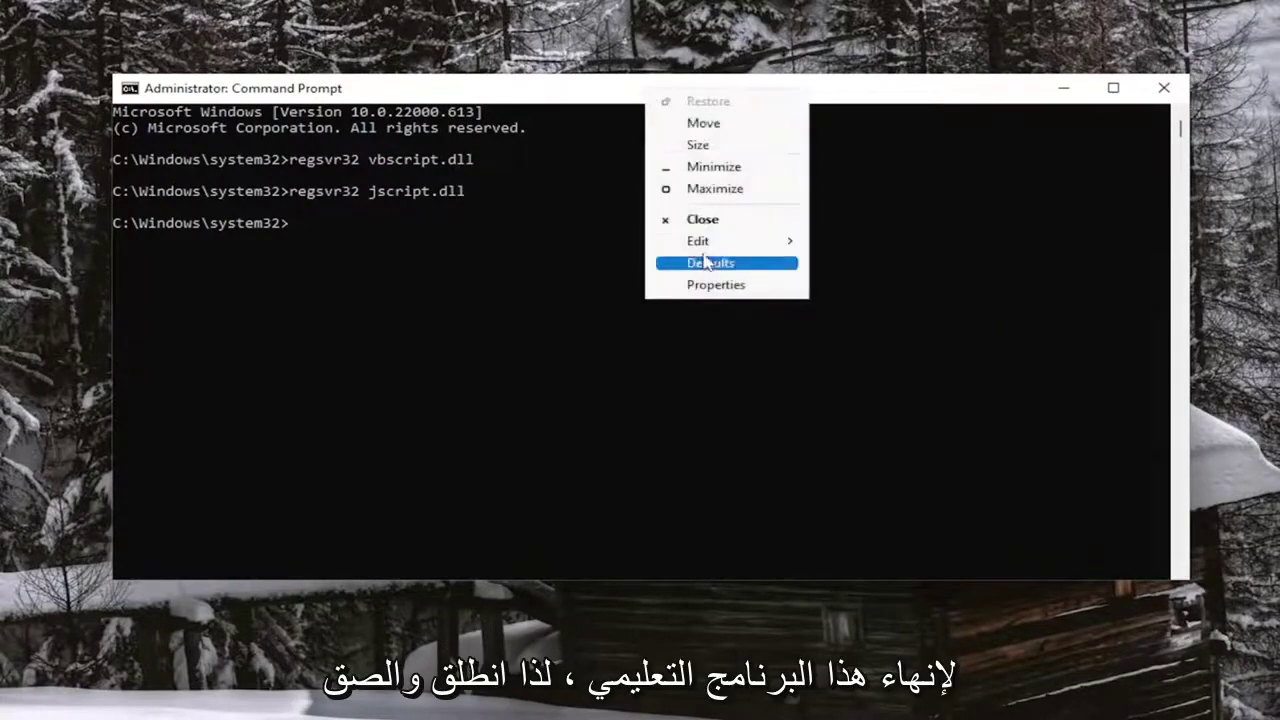
{"action": "left_click", "coordinate": [906, 287]}
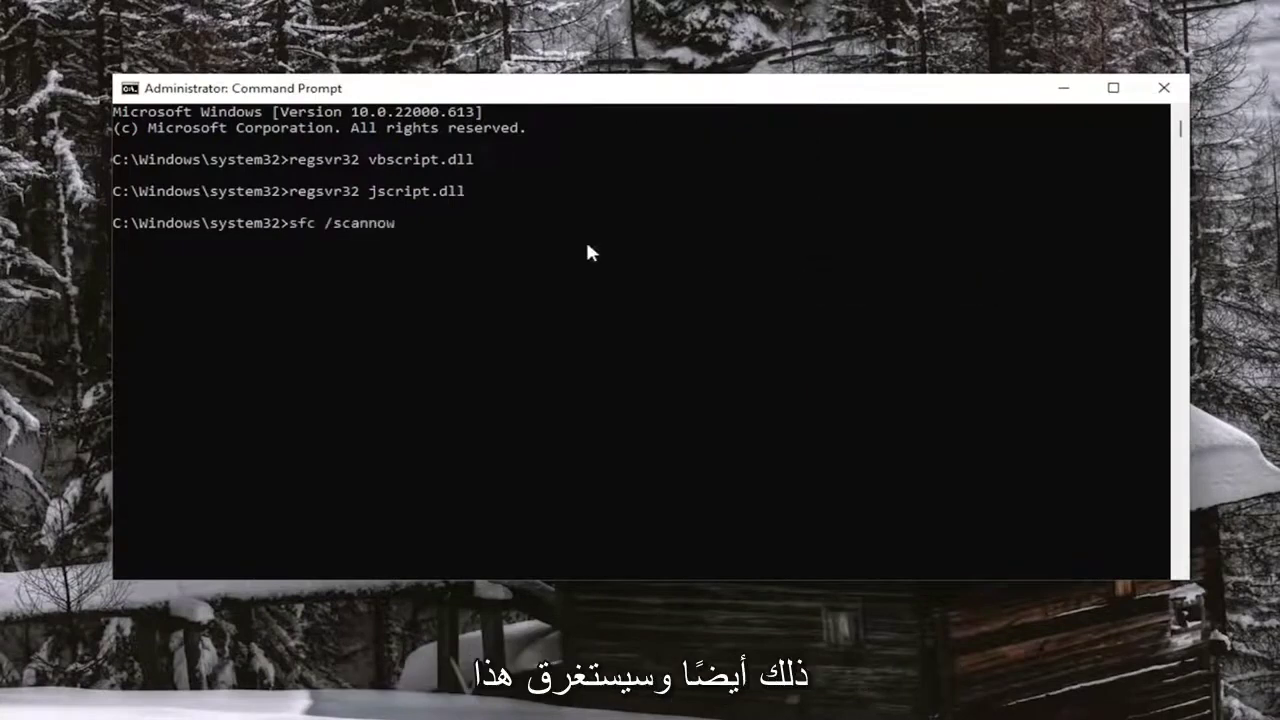
{"action": "key", "text": "Return"}
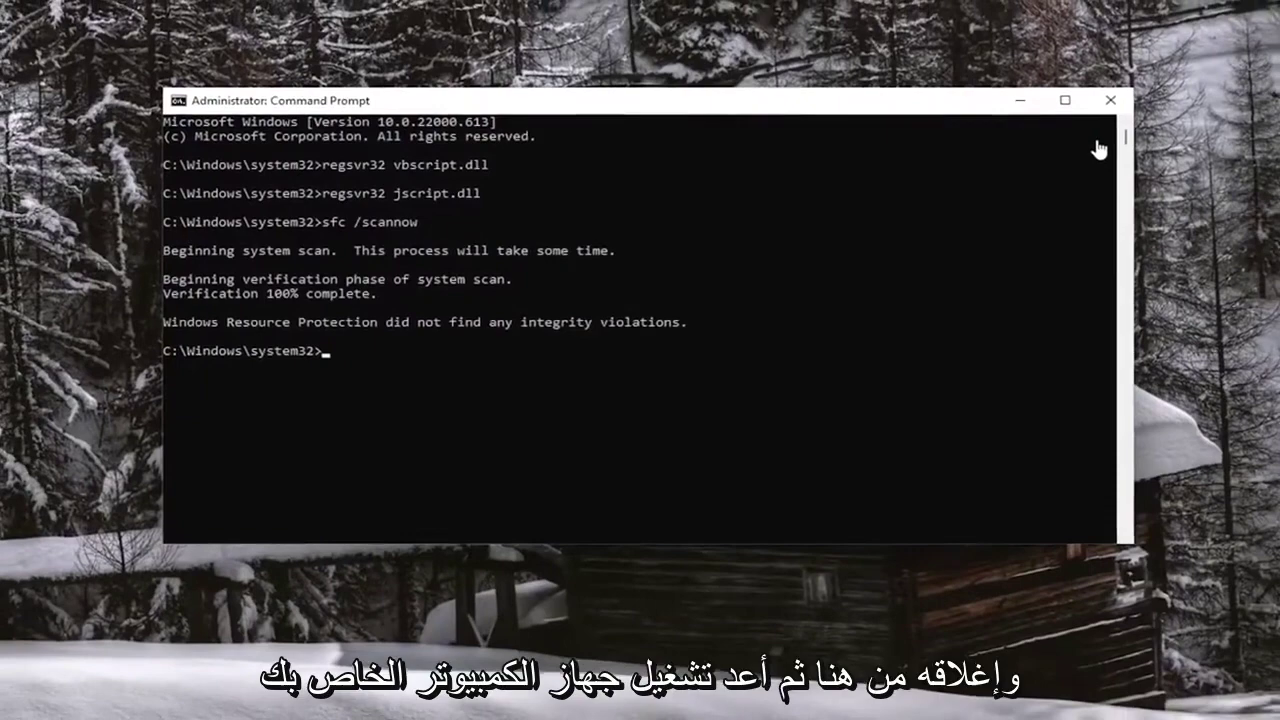
- Close Command Prompt and bring up the Start button's shutdown and restart options
{"action": "left_click", "coordinate": [1060, 115]}
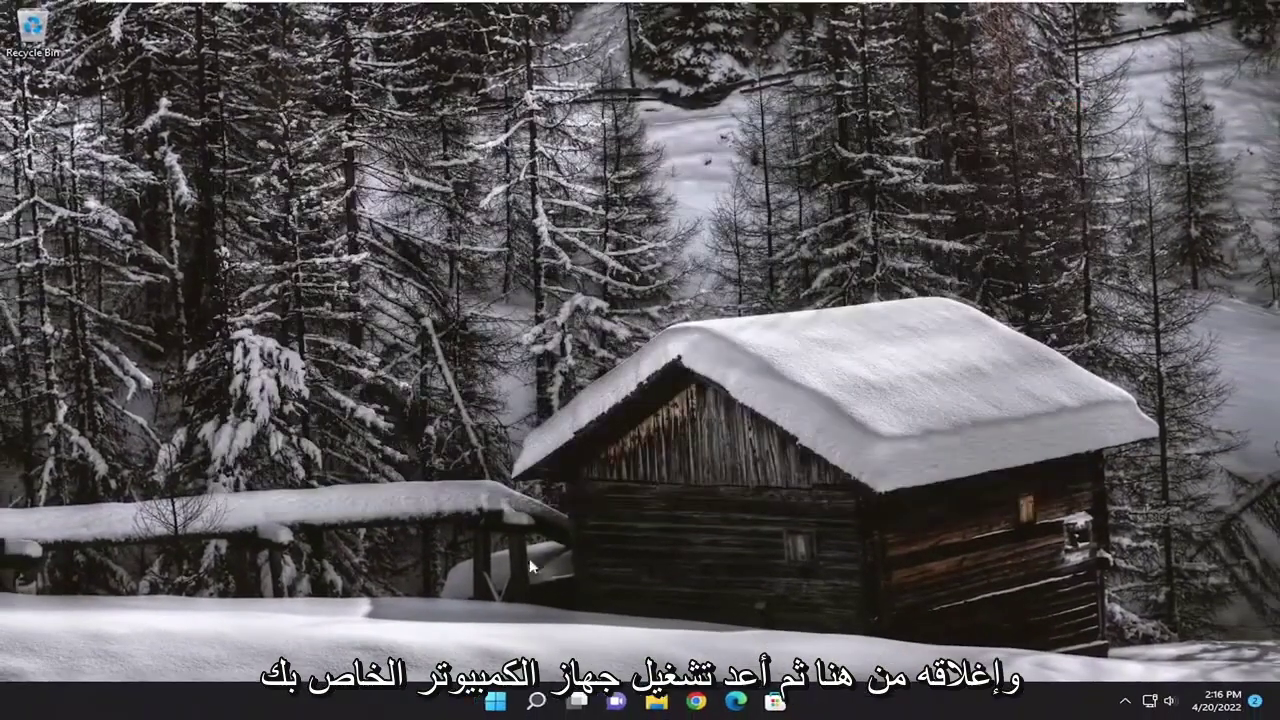
{"action": "right_click", "coordinate": [497, 705]}
{"action": "mouse_move", "coordinate": [487, 637]}
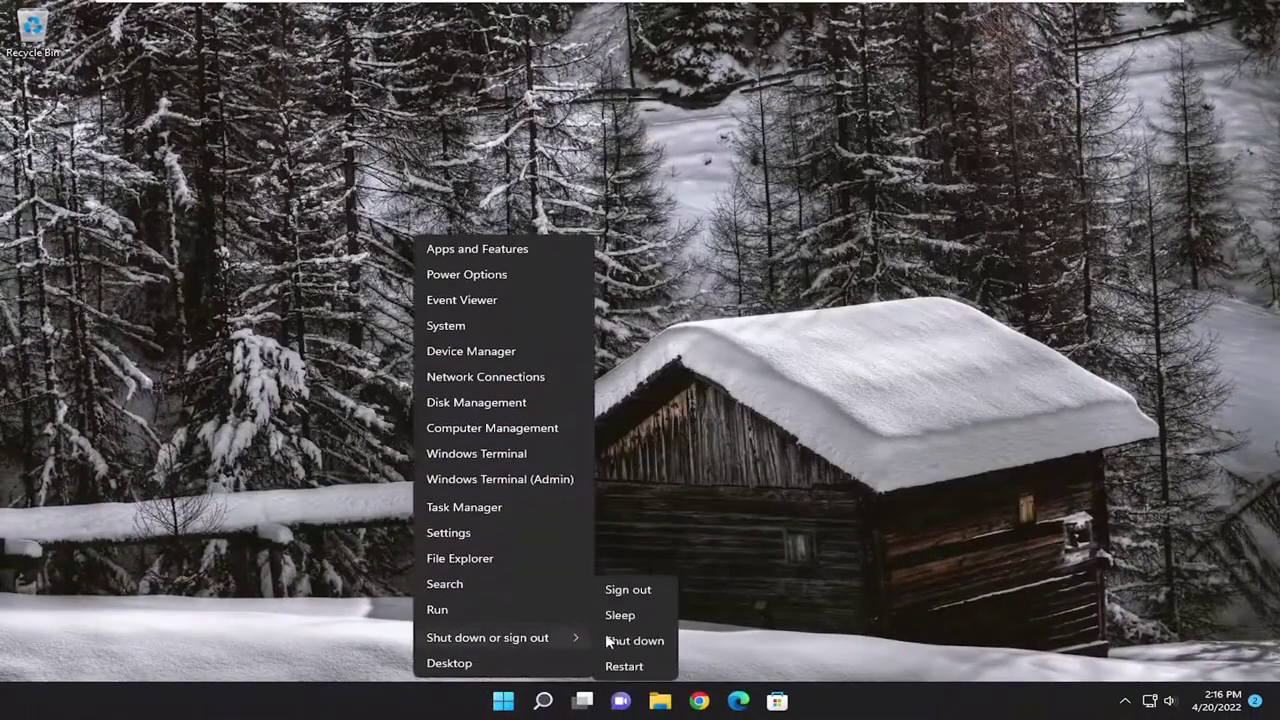